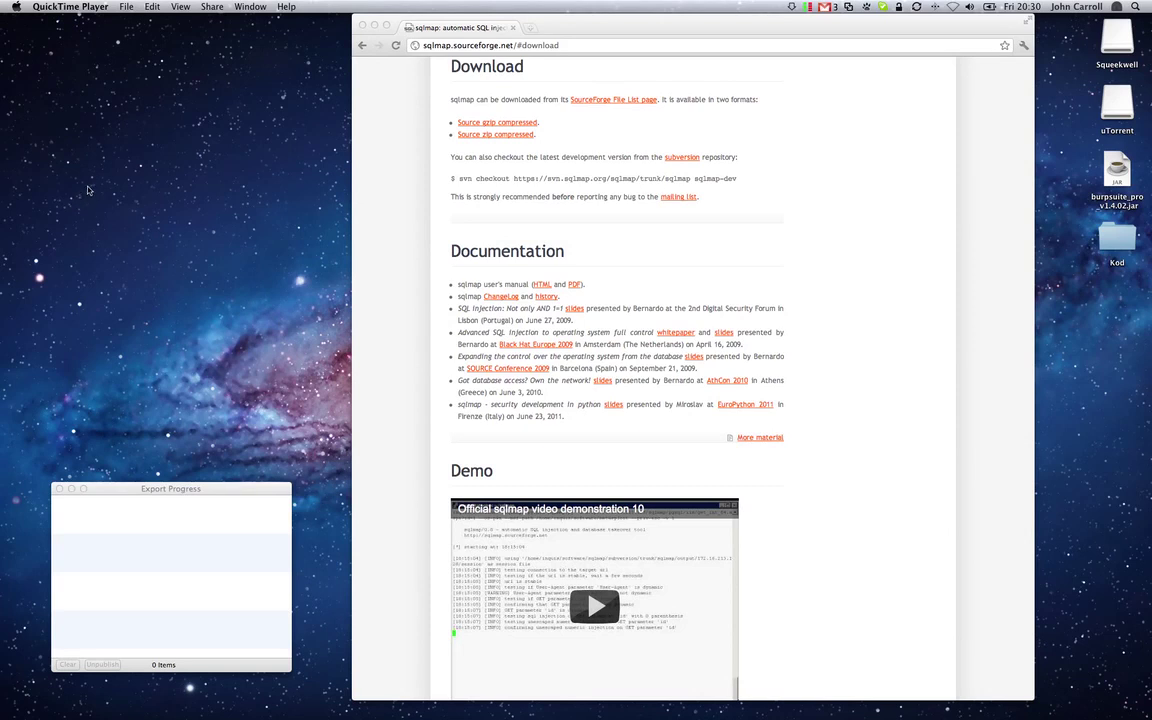
pyautogui.click(130, 179)
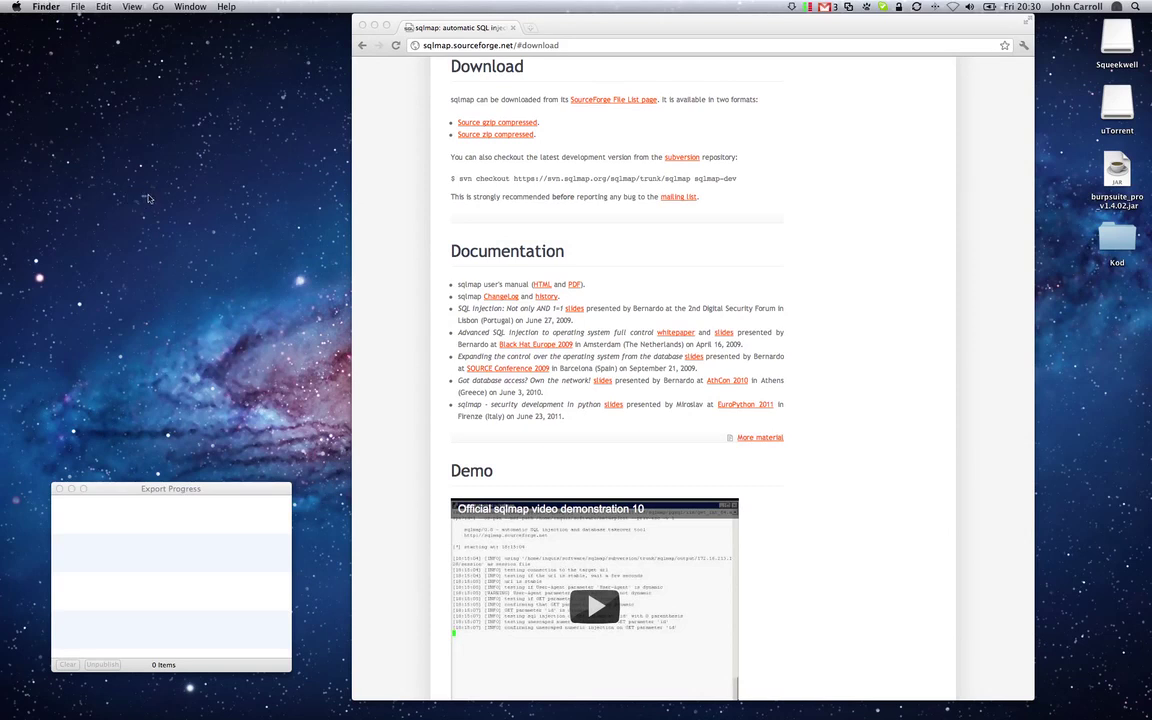
pyautogui.click(410, 86)
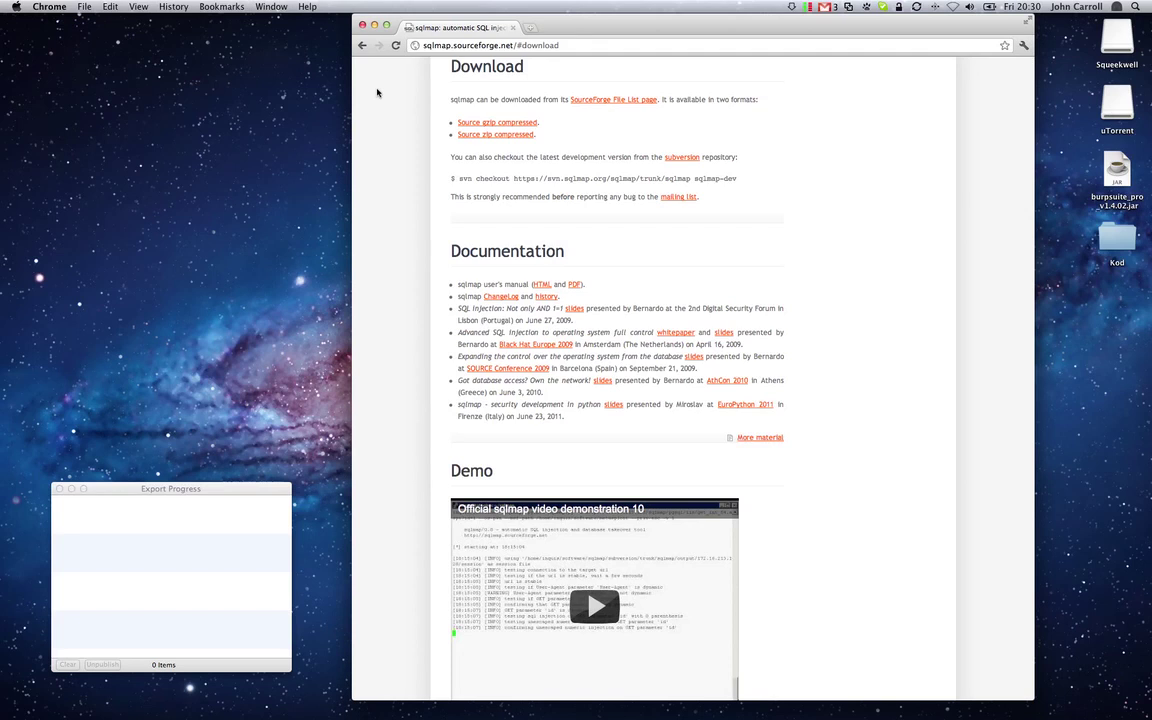
pyautogui.scroll(1, 373, 104)
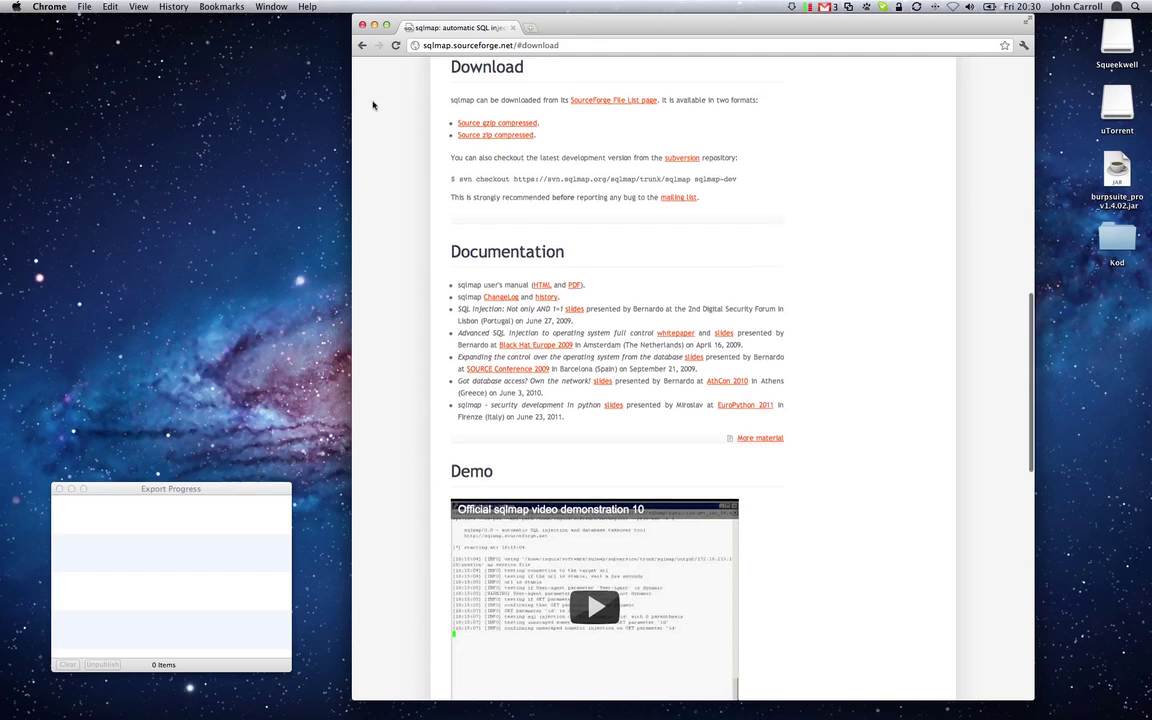
# Step: Open the Utilities folder in Finder and launch Terminal
pyautogui.click(279, 130)
pyautogui.press('super+shift+u')
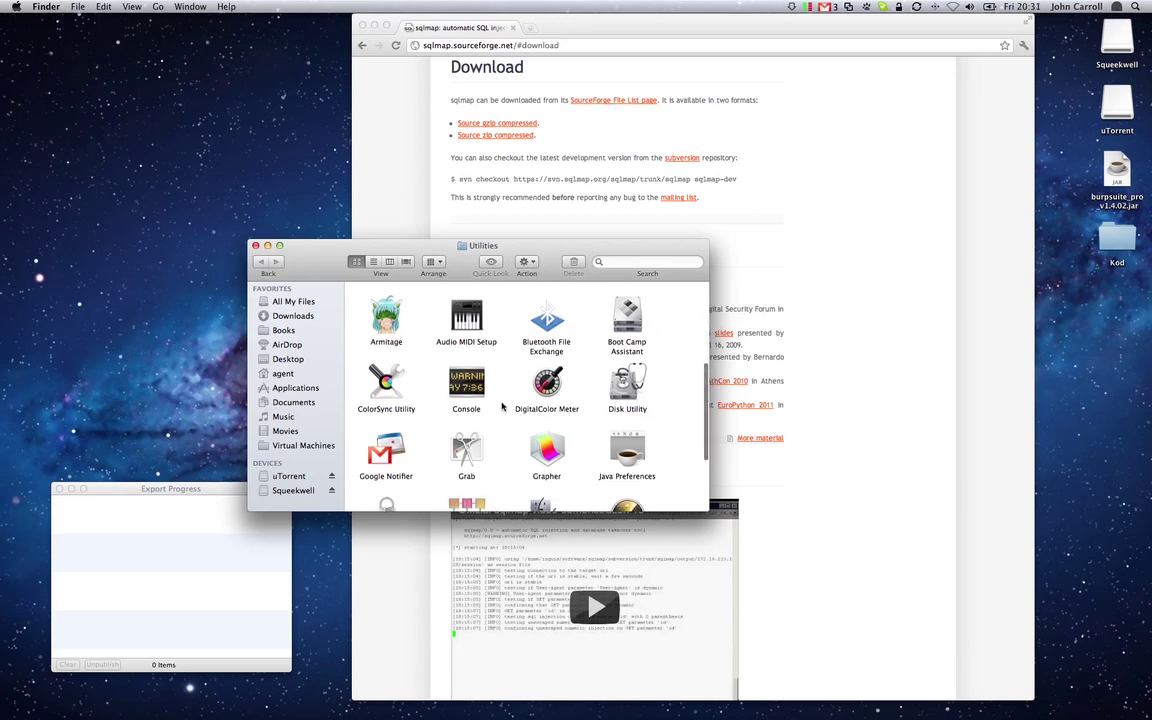
pyautogui.scroll(2, 503, 405)
pyautogui.scroll(-5, 503, 405)
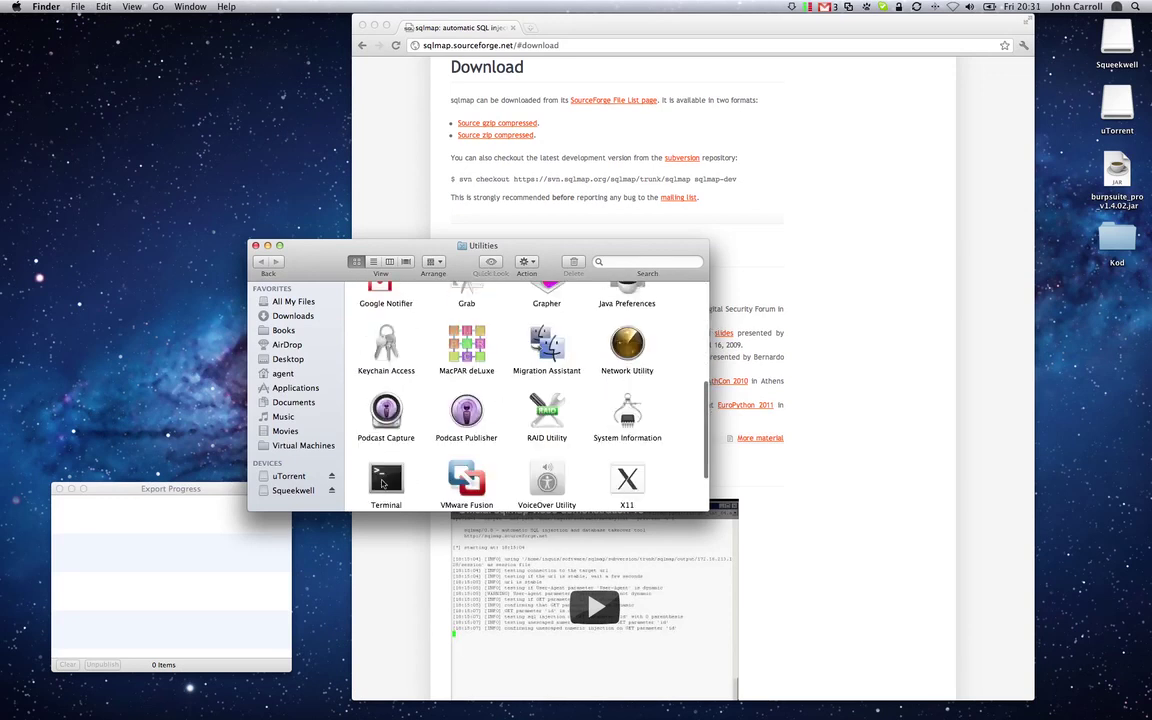
pyautogui.doubleClick(380, 484)
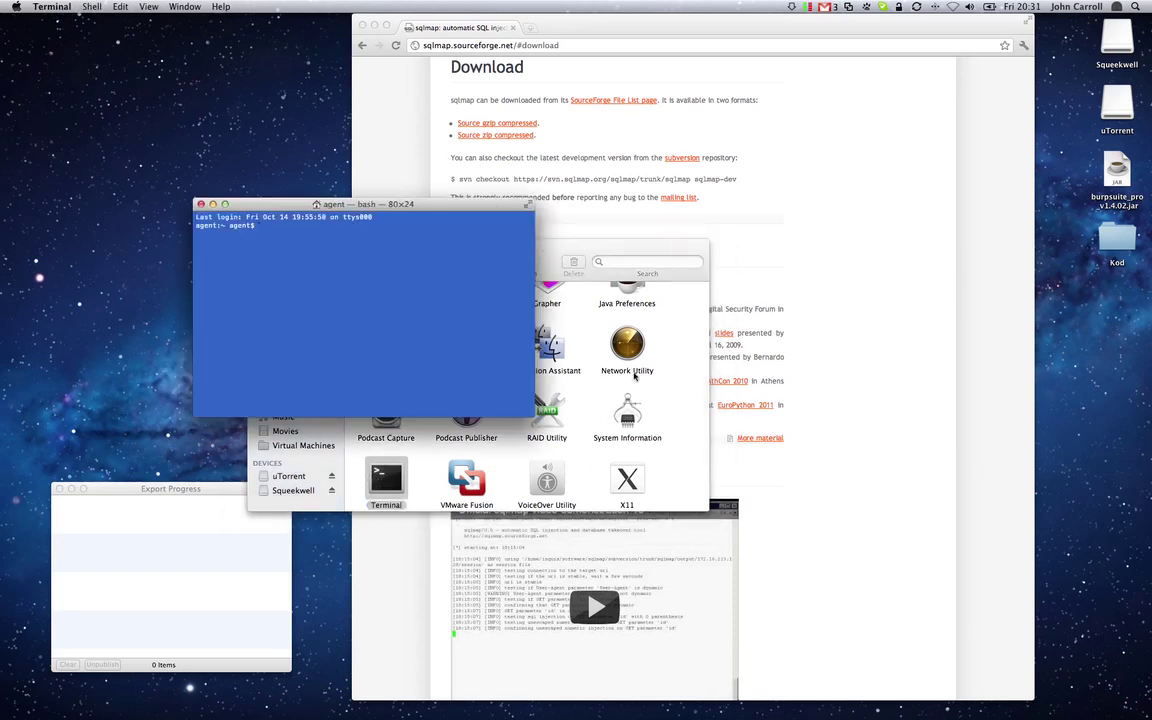
# Step: Launch Disk Utility from the Utilities folder and move its window clear of the Terminal window
pyautogui.click(611, 342)
pyautogui.scroll(10, 525, 400)
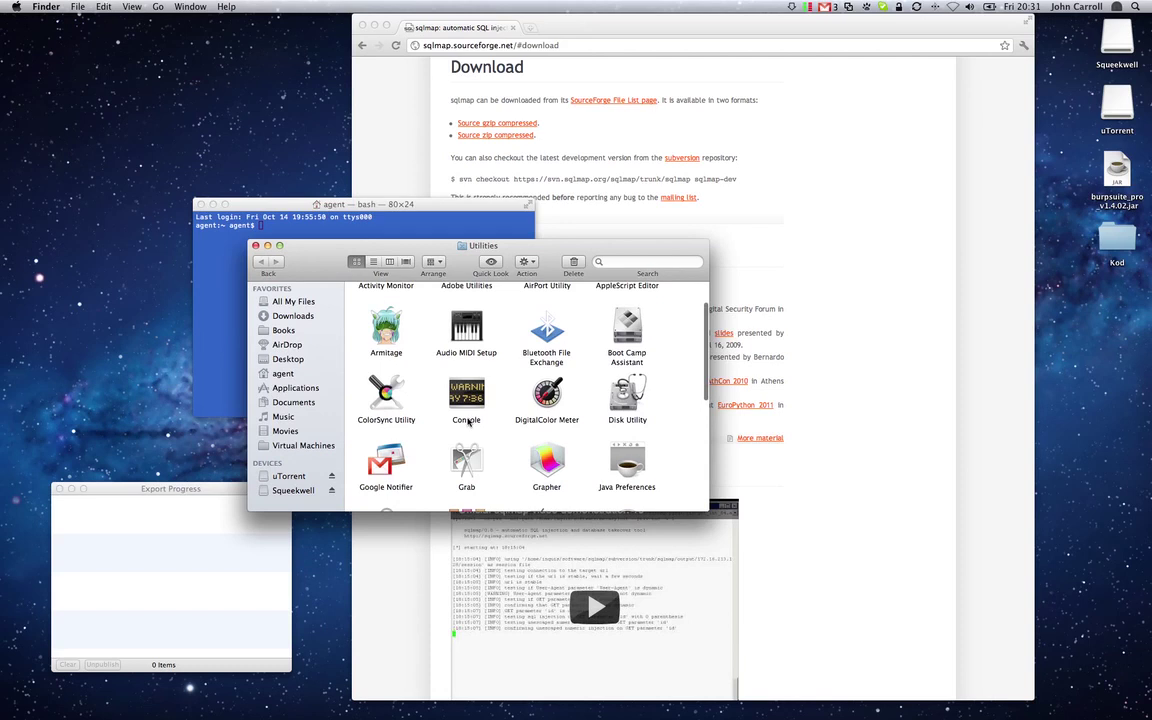
pyautogui.click(620, 437)
pyautogui.doubleClick(620, 437)
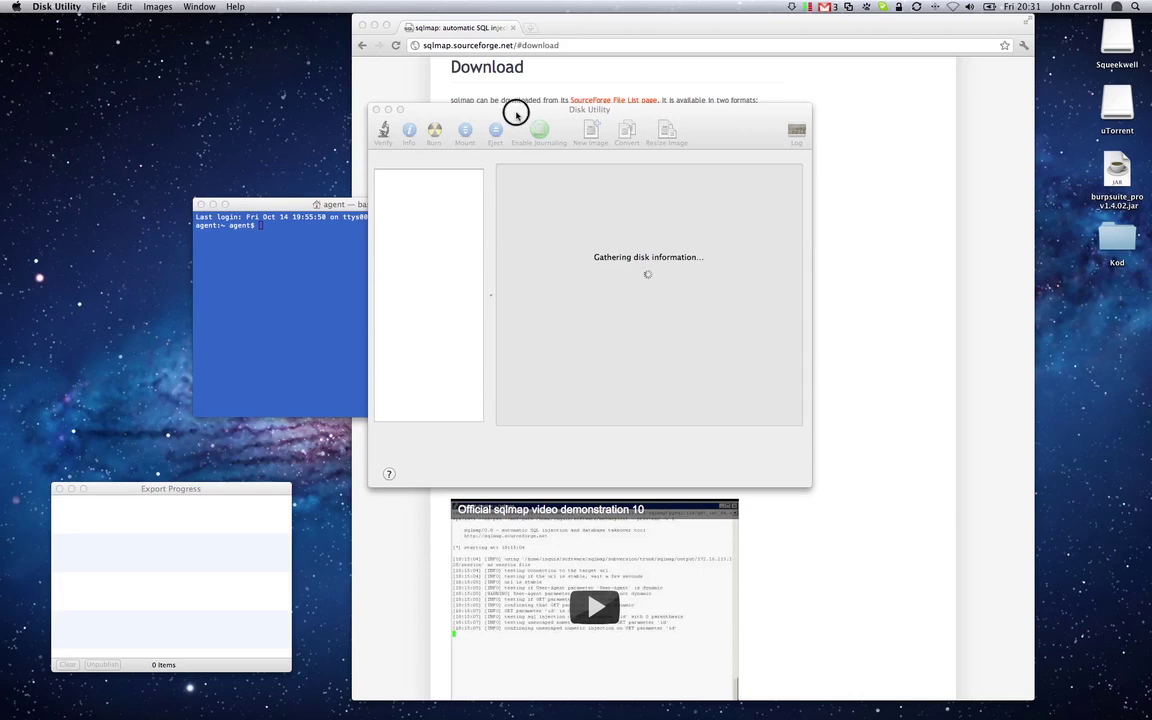
pyautogui.moveTo(514, 107); pyautogui.dragTo(760, 221)
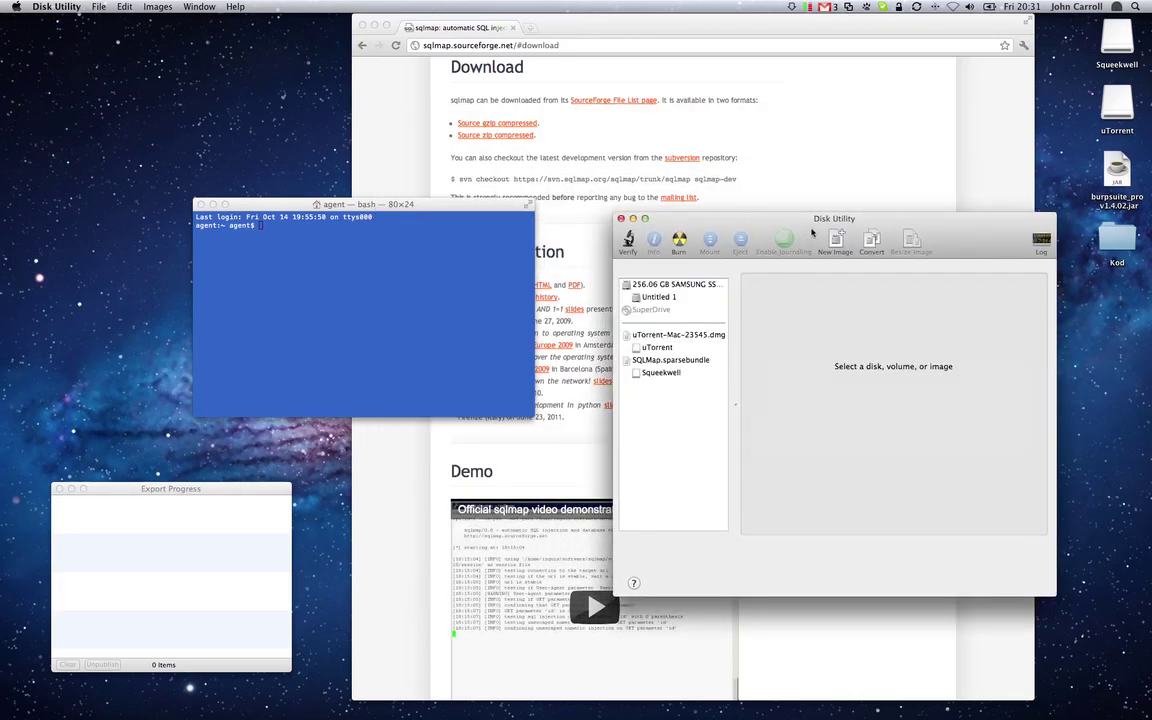
# Step: Start a new blank disk image saved as sqeeky with a custom size of 15 GB
pyautogui.press('super+n')
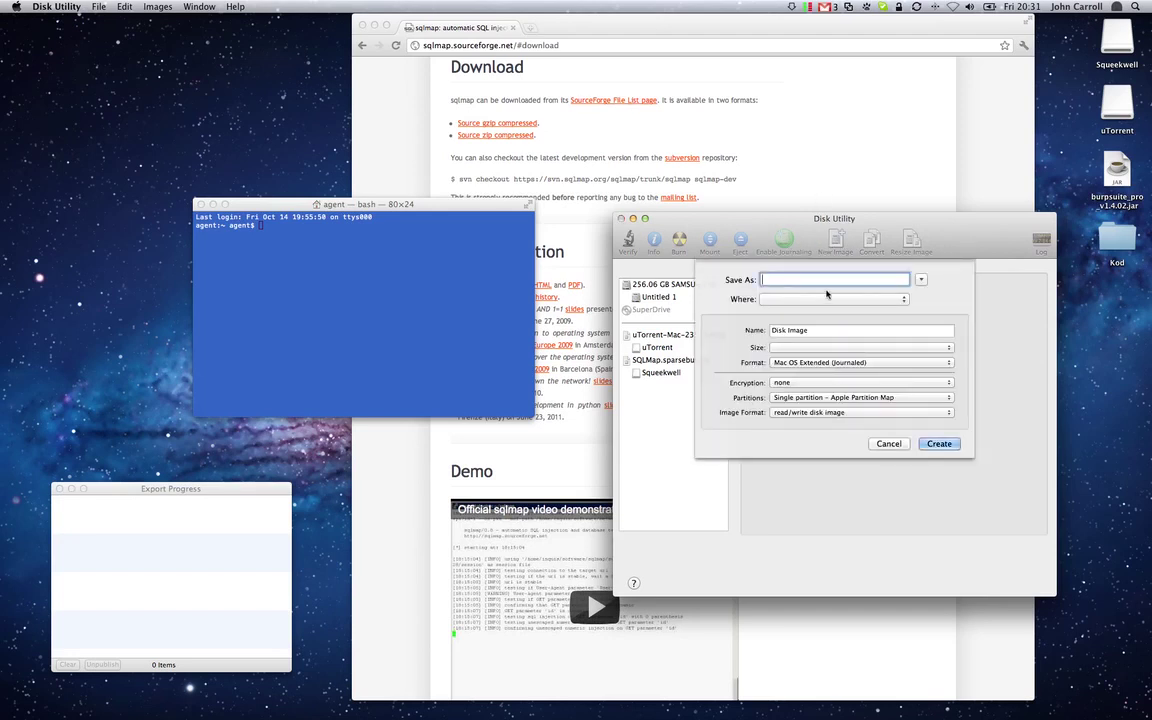
pyautogui.write('sqeeky')
pyautogui.click(865, 349)
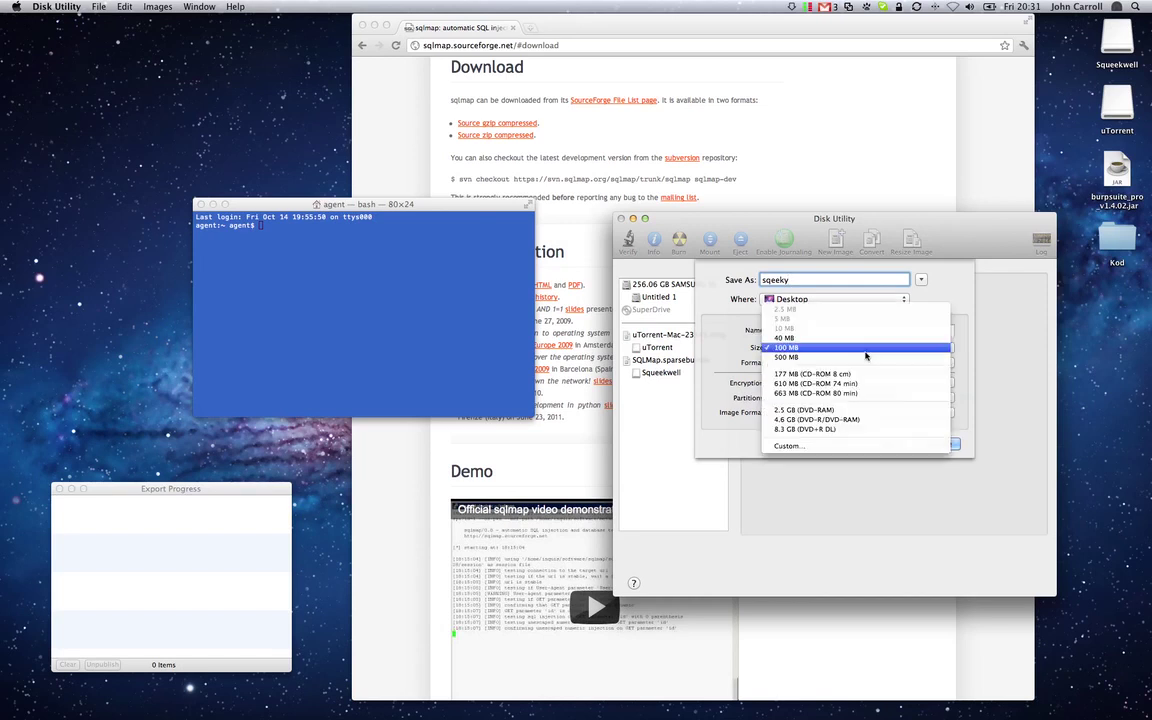
pyautogui.click(855, 446)
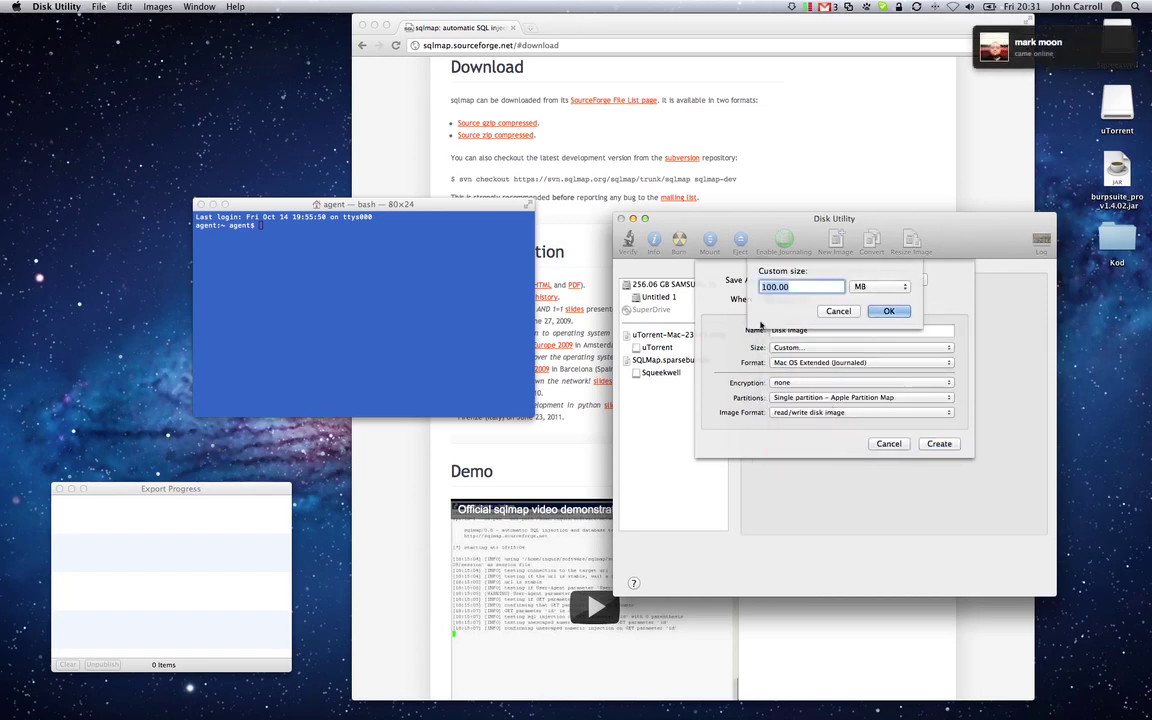
pyautogui.click(870, 286)
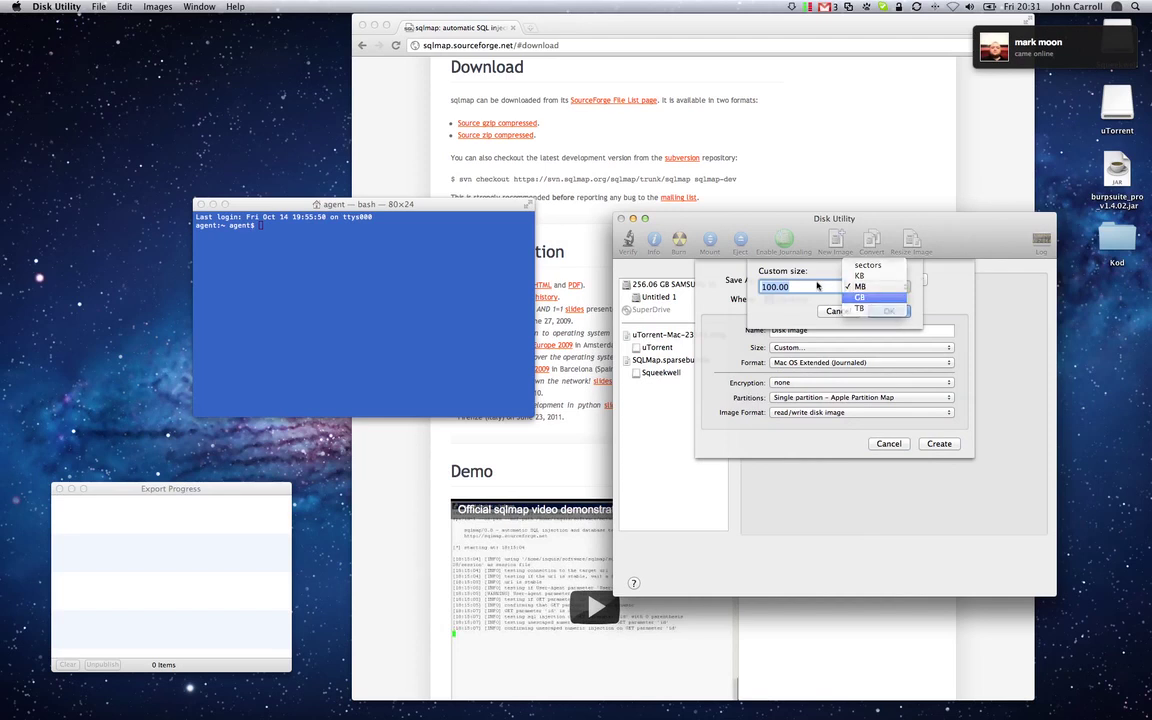
pyautogui.click(871, 298)
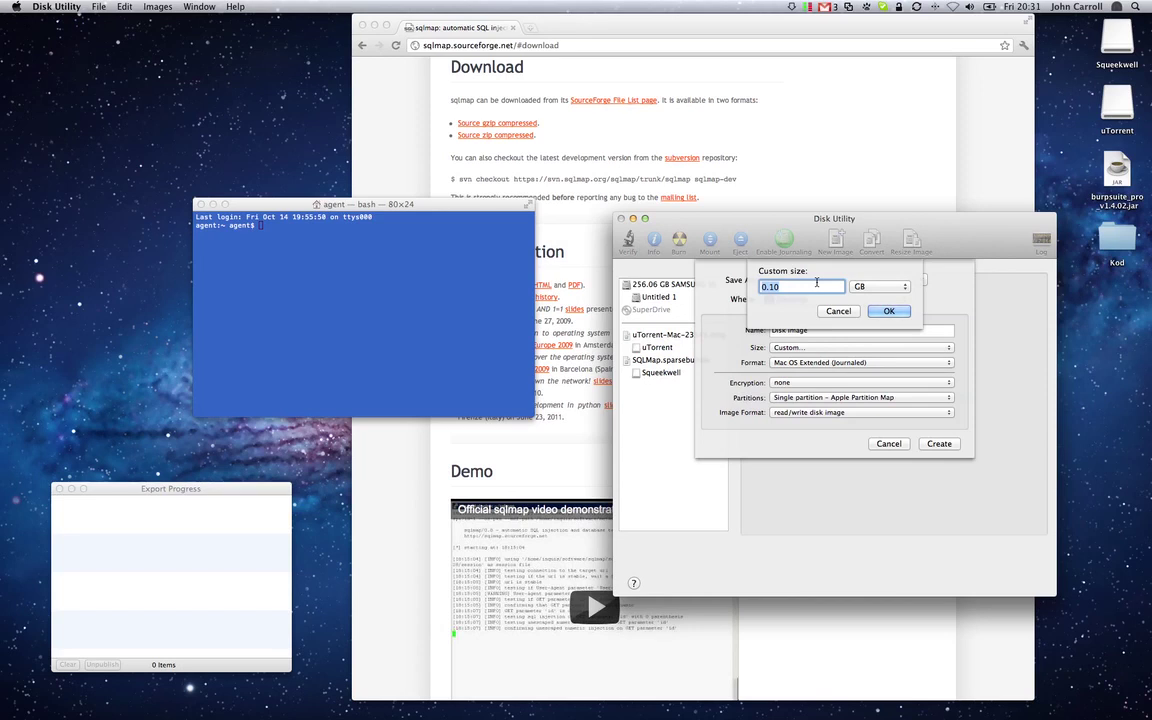
pyautogui.write('10')
pyautogui.press('BackSpace')
pyautogui.write('5')
pyautogui.click(889, 312)
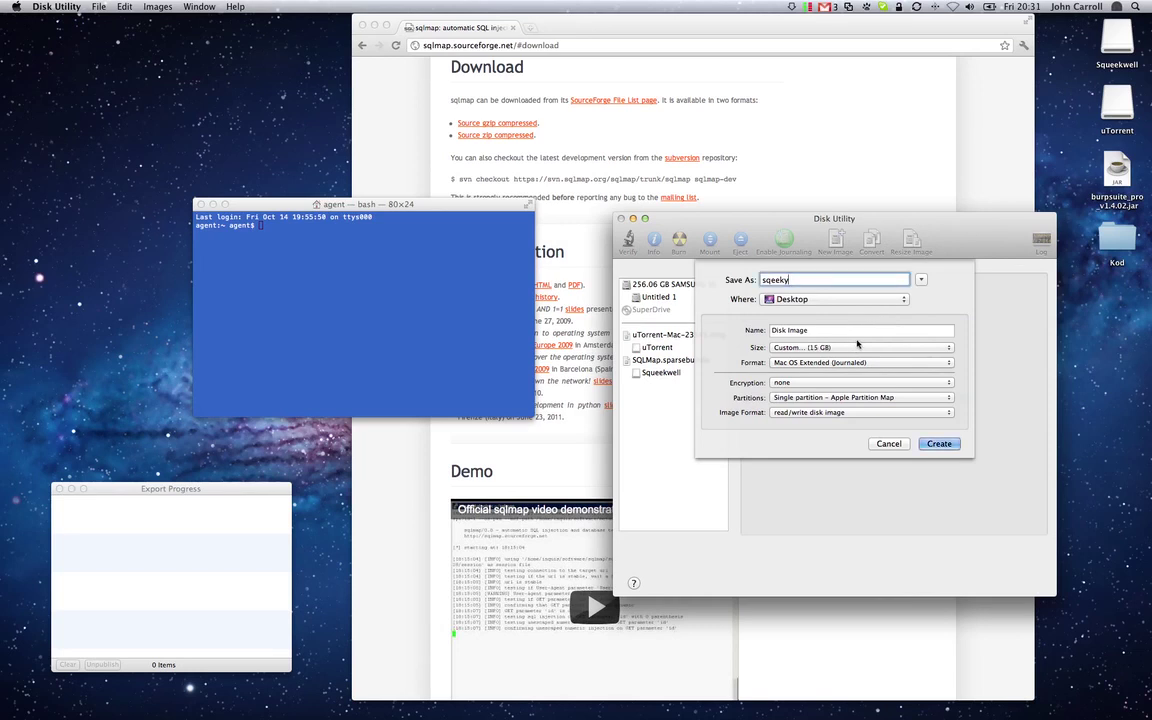
# Step: Name the image's volume sqlmap-secured and set its encryption to 256-bit AES
pyautogui.press('Tab')
pyautogui.write('sq')
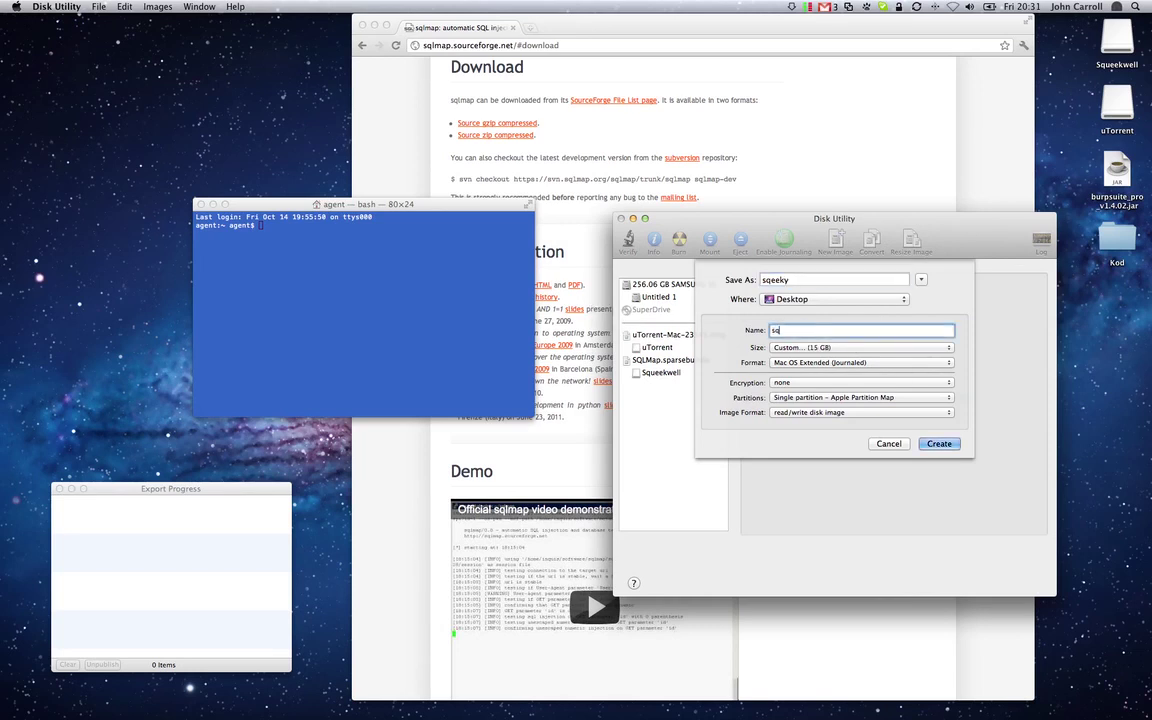
pyautogui.write('lmap-secured')
pyautogui.click(841, 383)
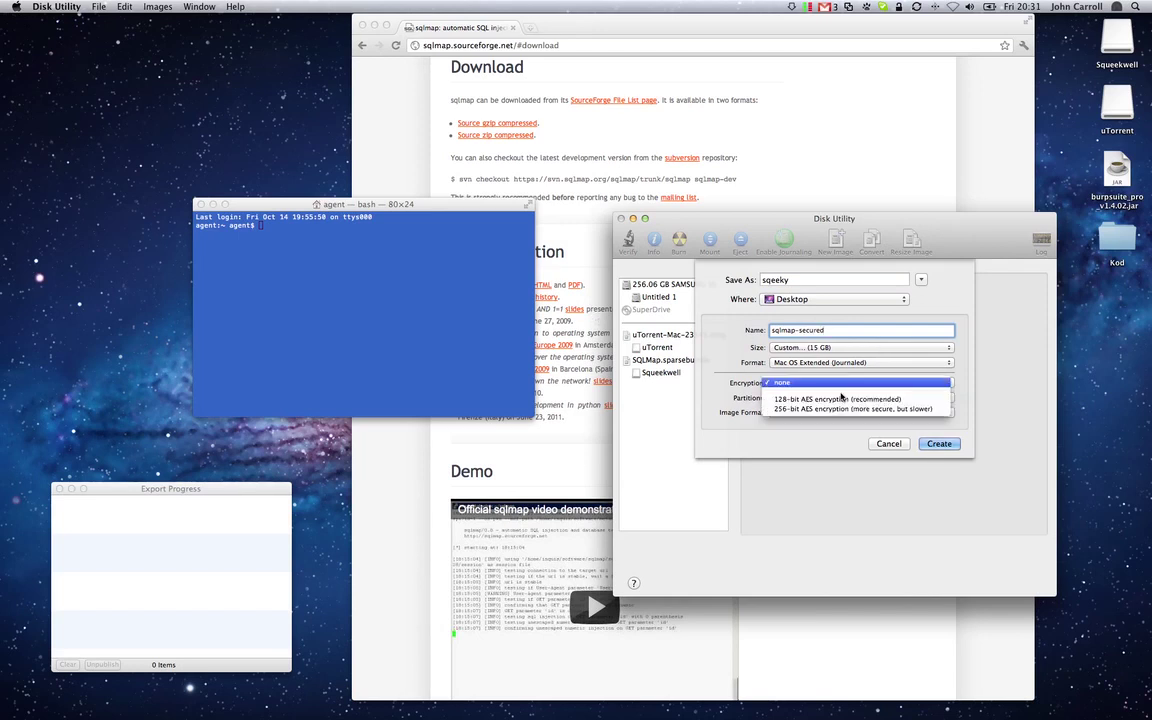
pyautogui.click(867, 409)
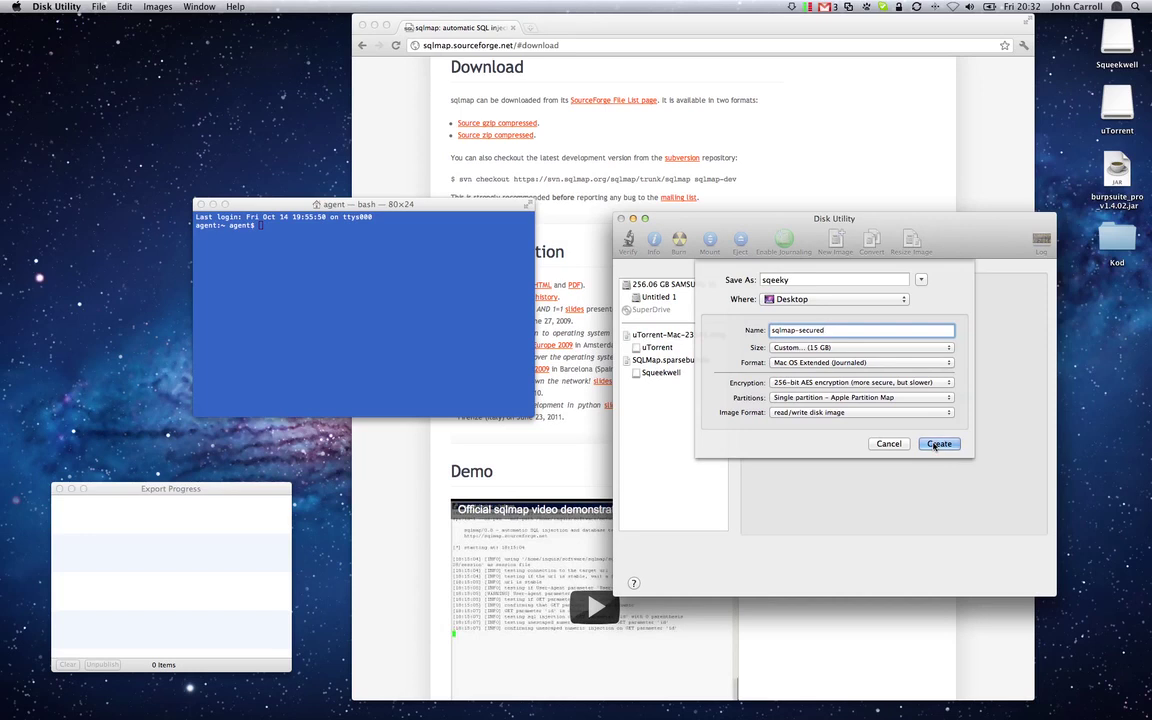
# Step: Keep the single Apple Partition Map, set the image format to sparse bundle and create the disk image
pyautogui.click(882, 398)
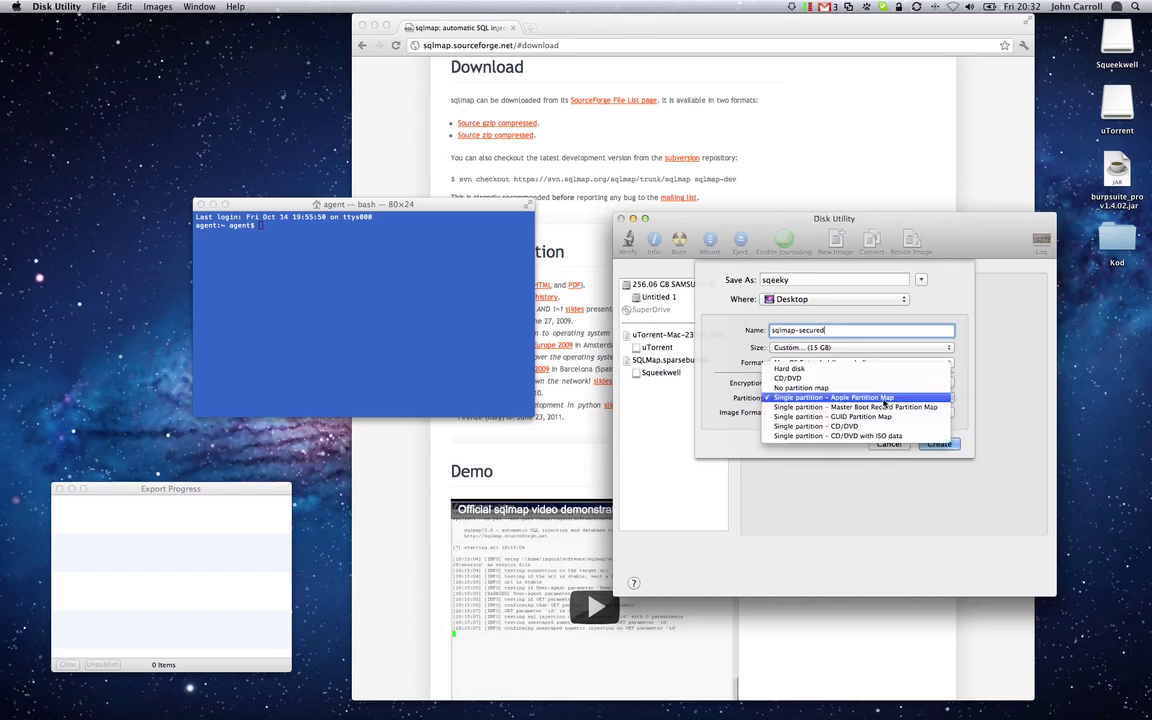
pyautogui.click(882, 398)
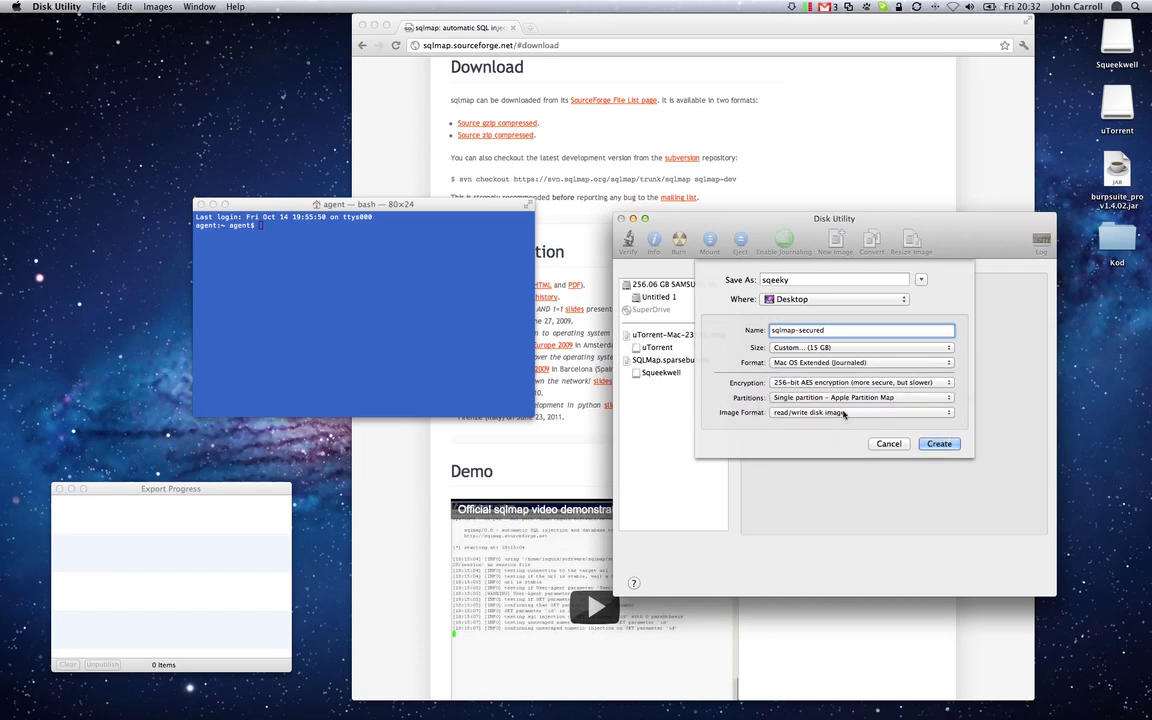
pyautogui.click(843, 411)
pyautogui.click(843, 378)
pyautogui.click(939, 445)
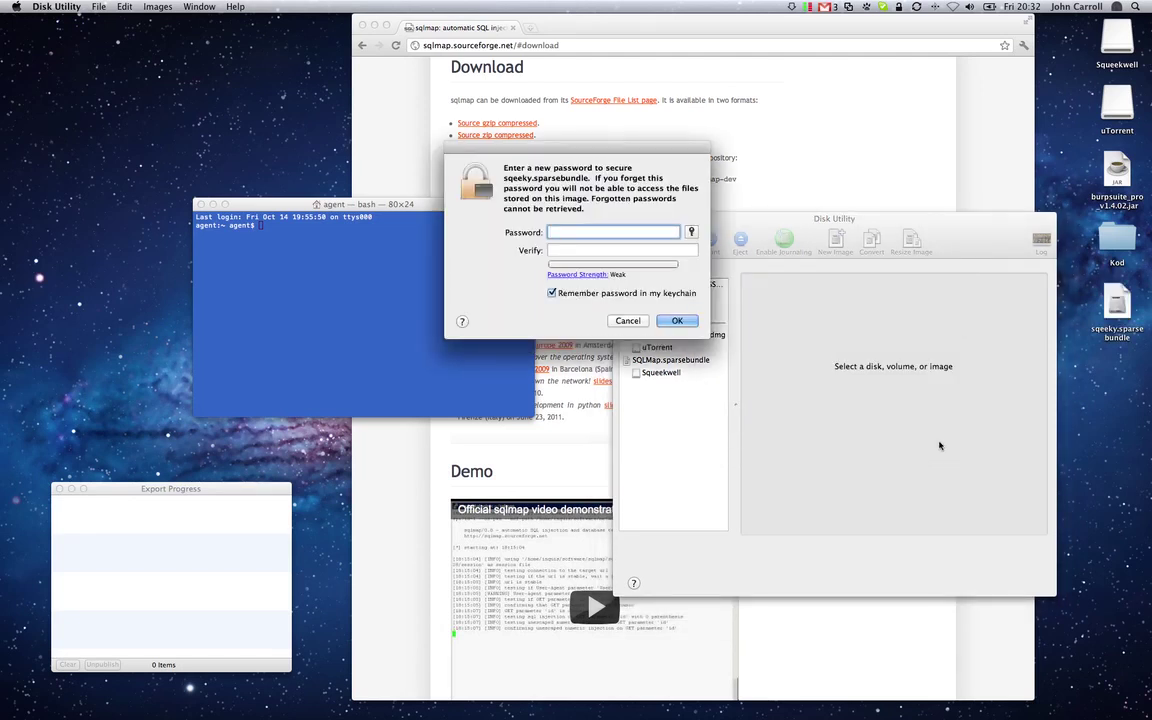
# Step: Enter and verify the disk image password without remembering it in the keychain, and close Disk Utility once the image is made
pyautogui.write('************')
pyautogui.press('Tab')
pyautogui.write('************')
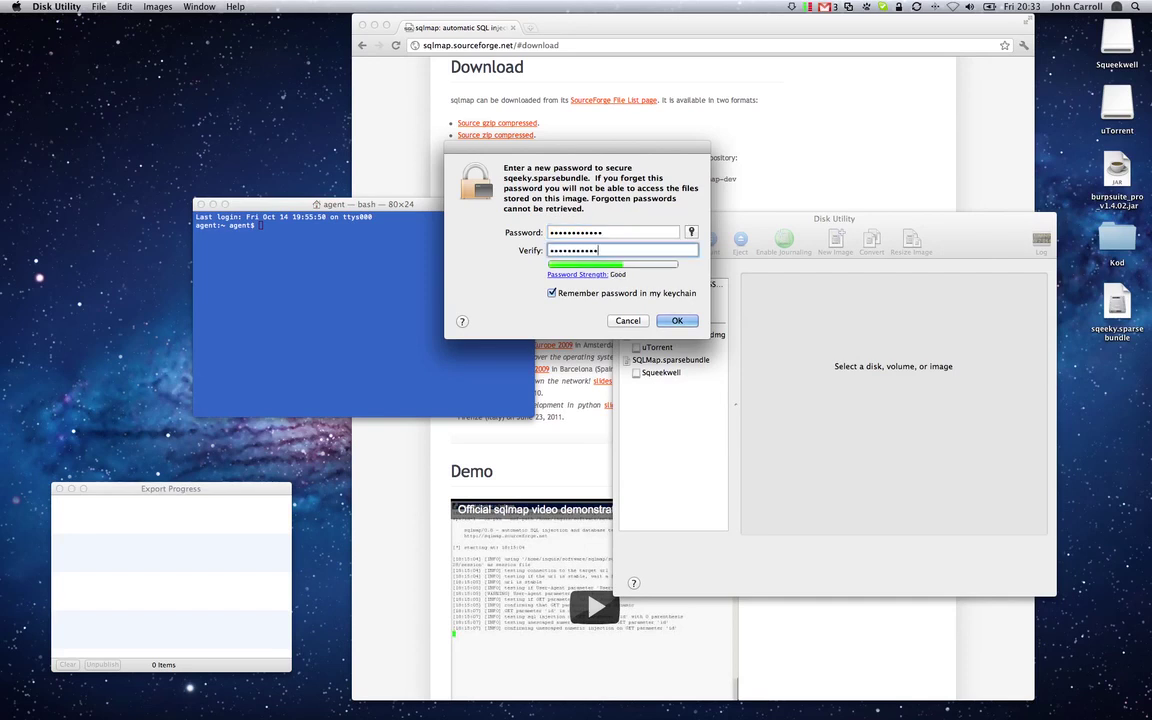
pyautogui.click(552, 293)
pyautogui.click(676, 321)
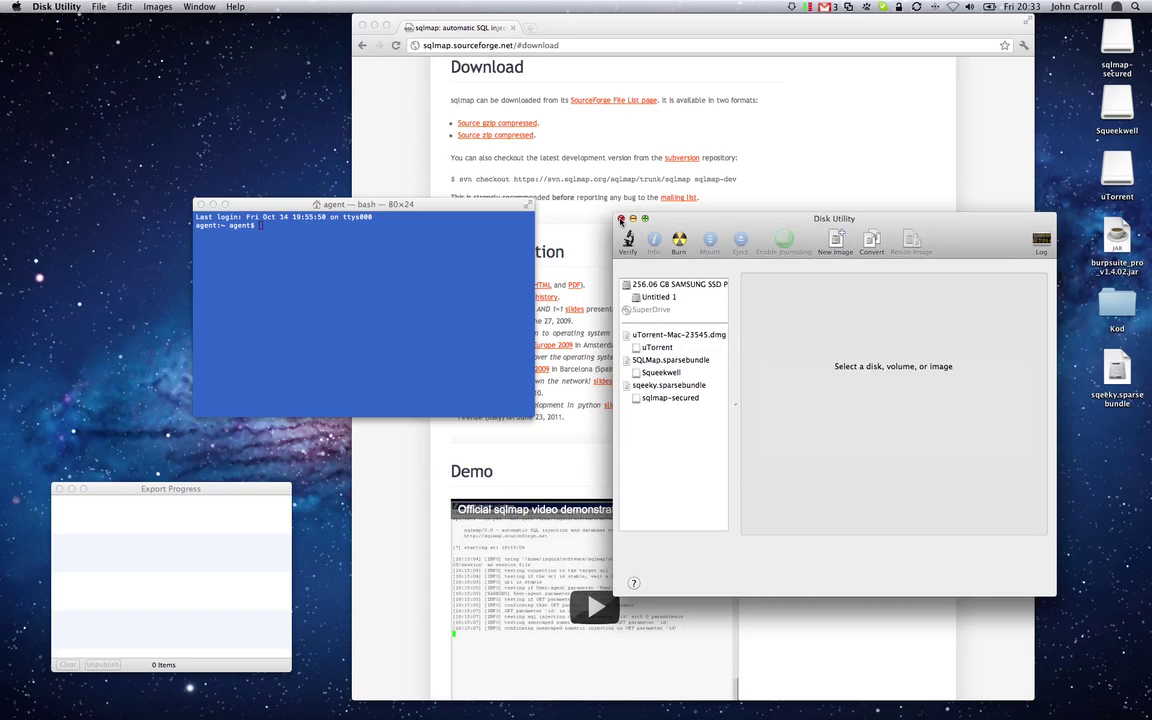
pyautogui.click(621, 218)
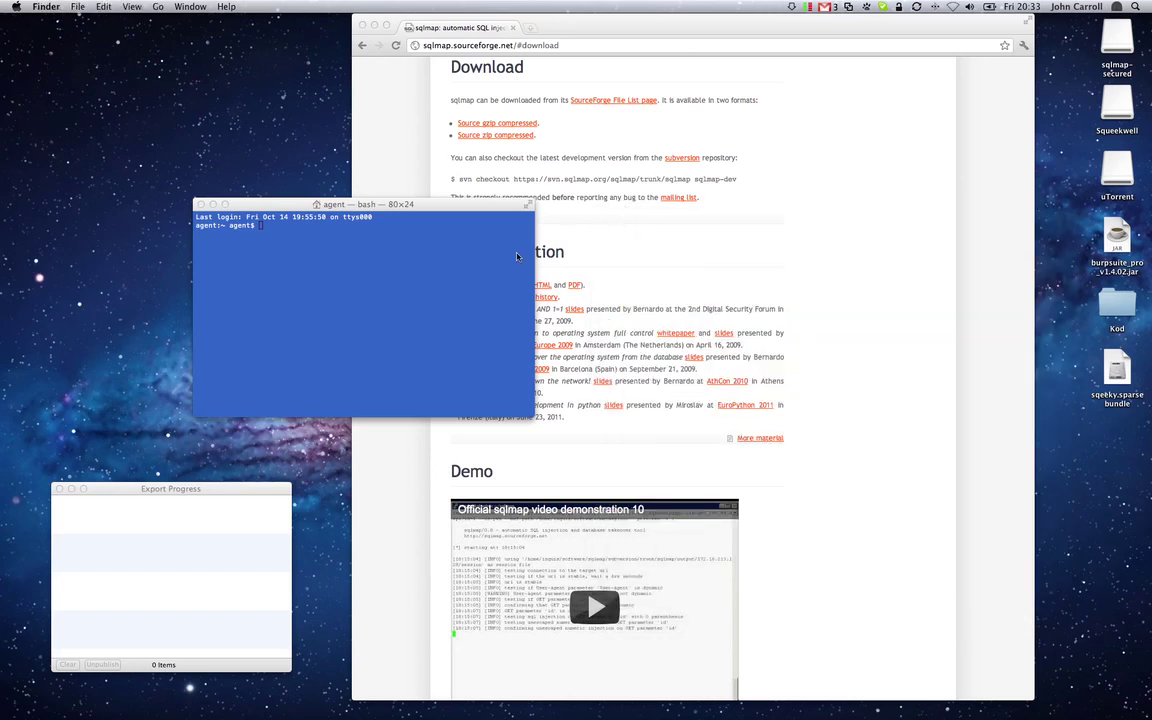
# Step: Change Terminal's working directory to /Volumes/sqlmap-secured
pyautogui.click(408, 275)
pyautogui.write('cd')
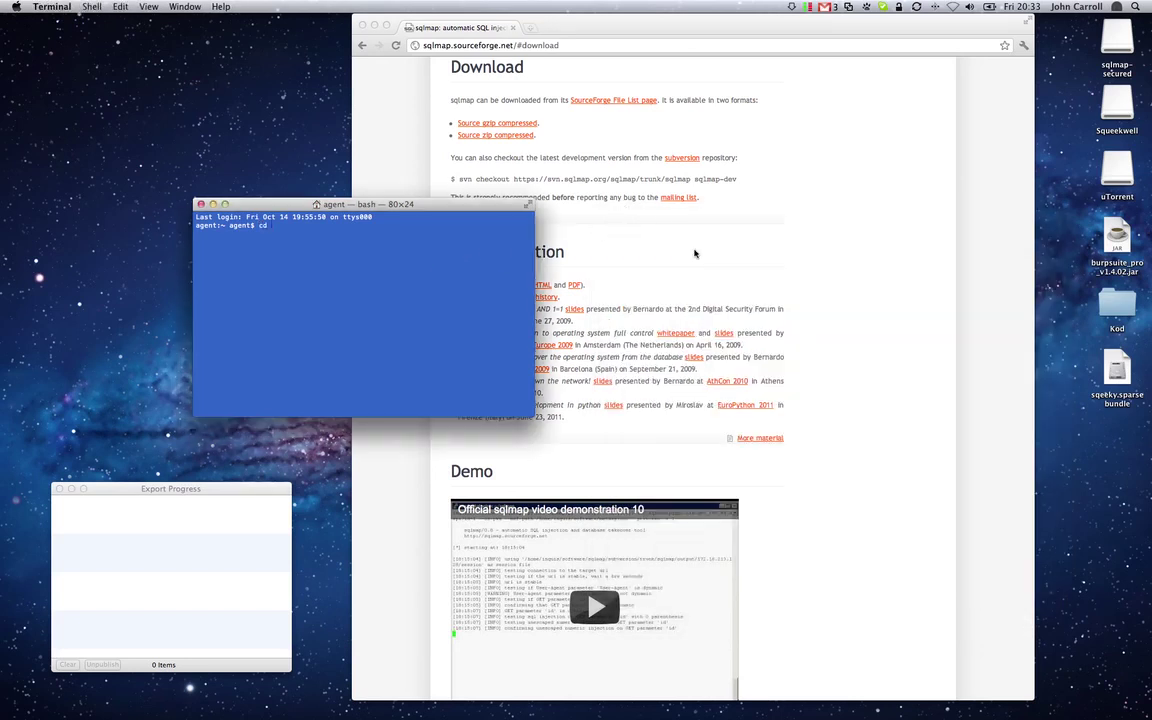
pyautogui.moveTo(1117, 40); pyautogui.dragTo(412, 300)
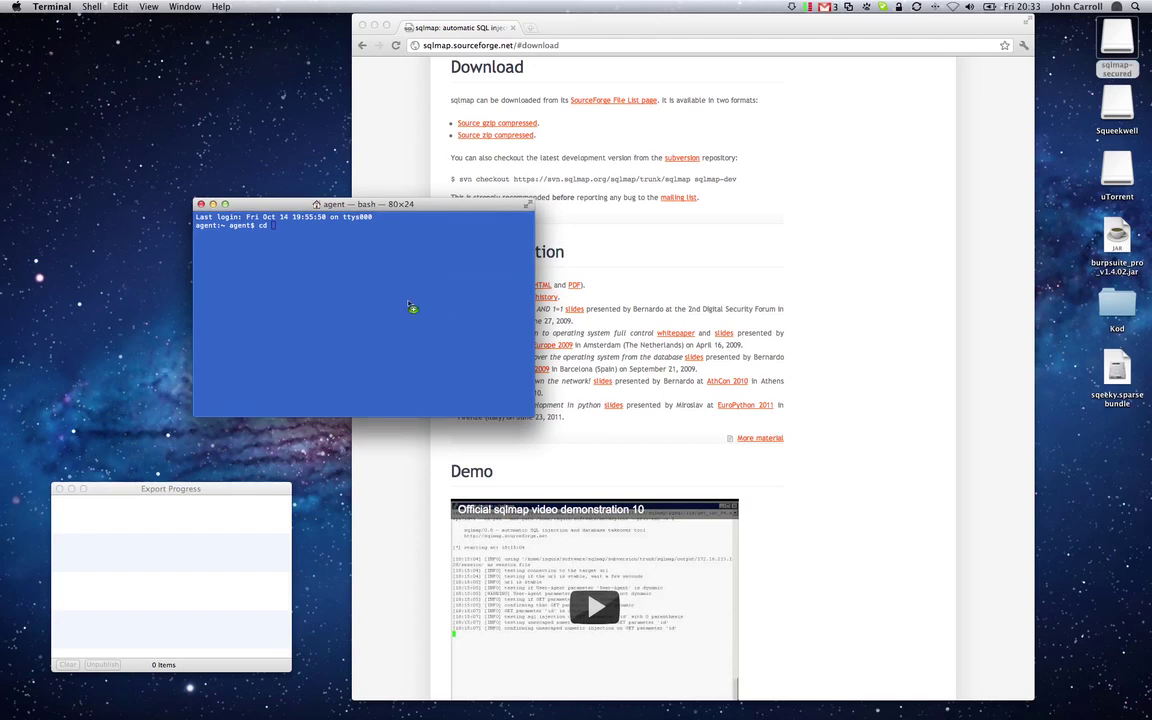
pyautogui.press('Return')
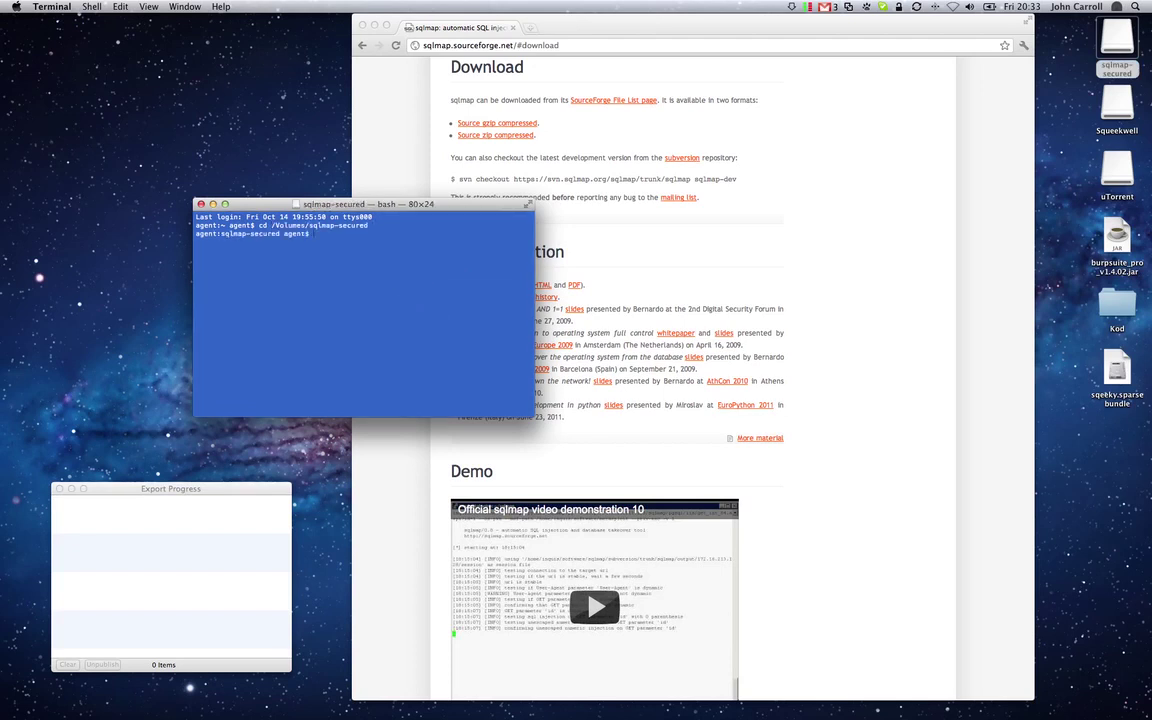
# Step: List the volume's contents with ls and ls -al, and run svn to check that Subversion is available
pyautogui.press('Return')
pyautogui.write('ls -al')
pyautogui.press('Return')
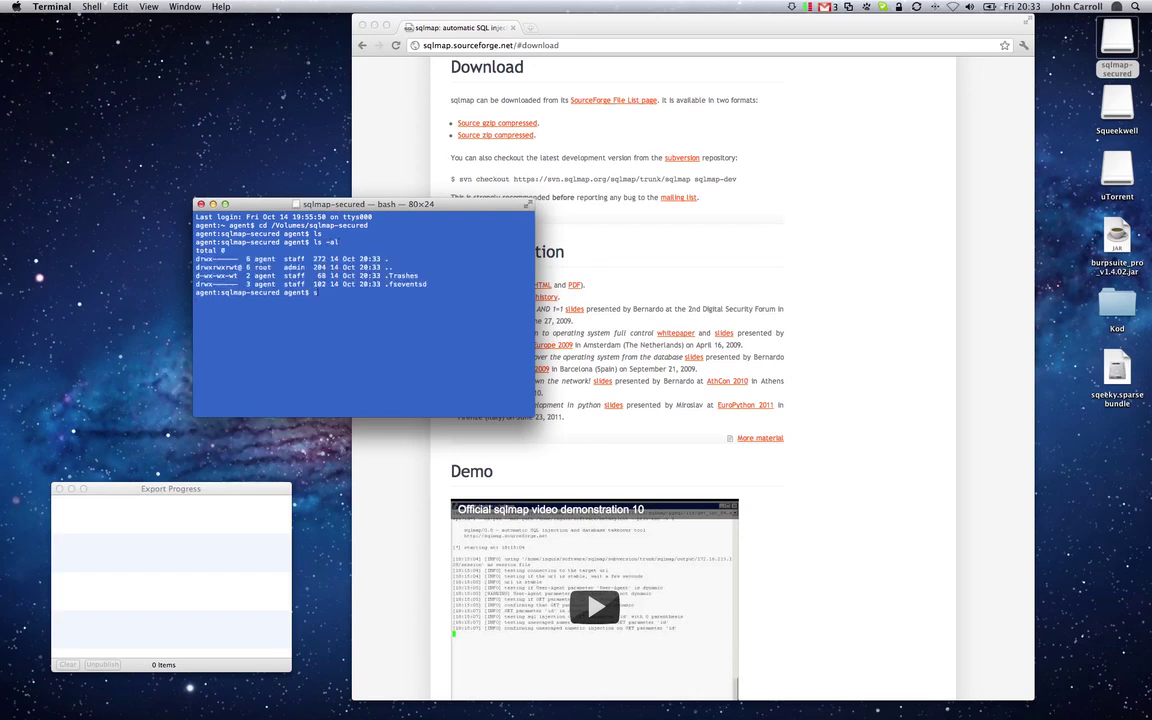
pyautogui.write('svn')
pyautogui.press('Return')
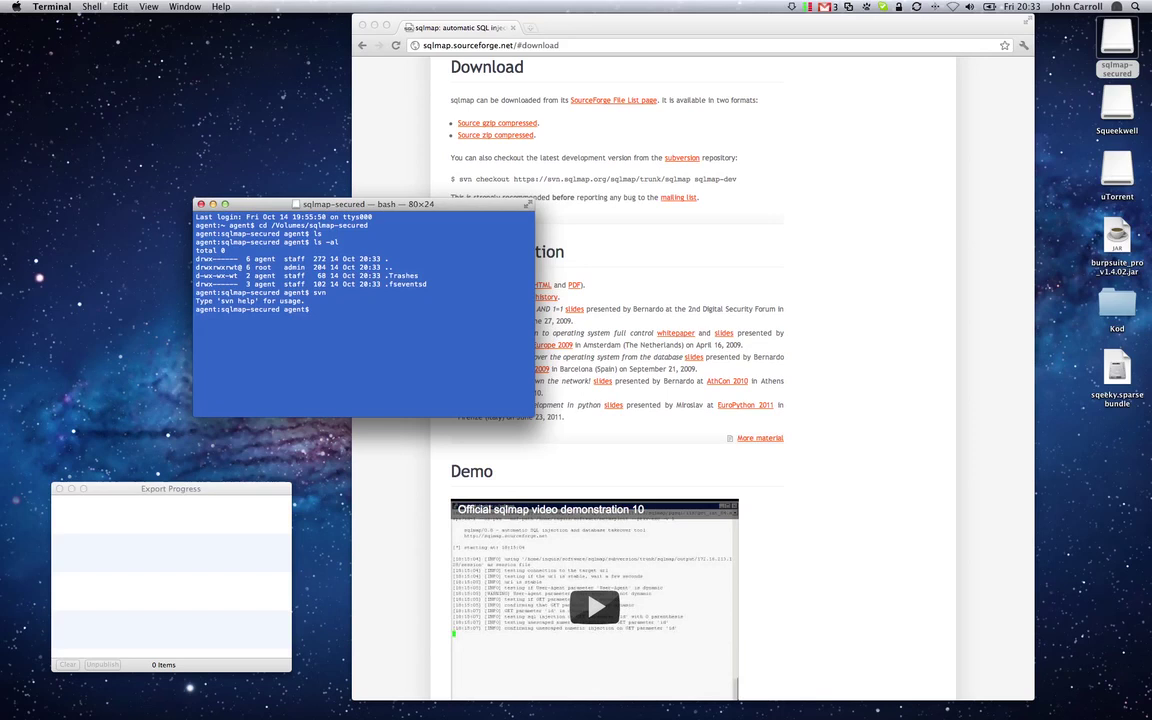
pyautogui.click(748, 181)
pyautogui.moveTo(748, 181); pyautogui.dragTo(457, 181)
pyautogui.press('super+c')
pyautogui.click(298, 326)
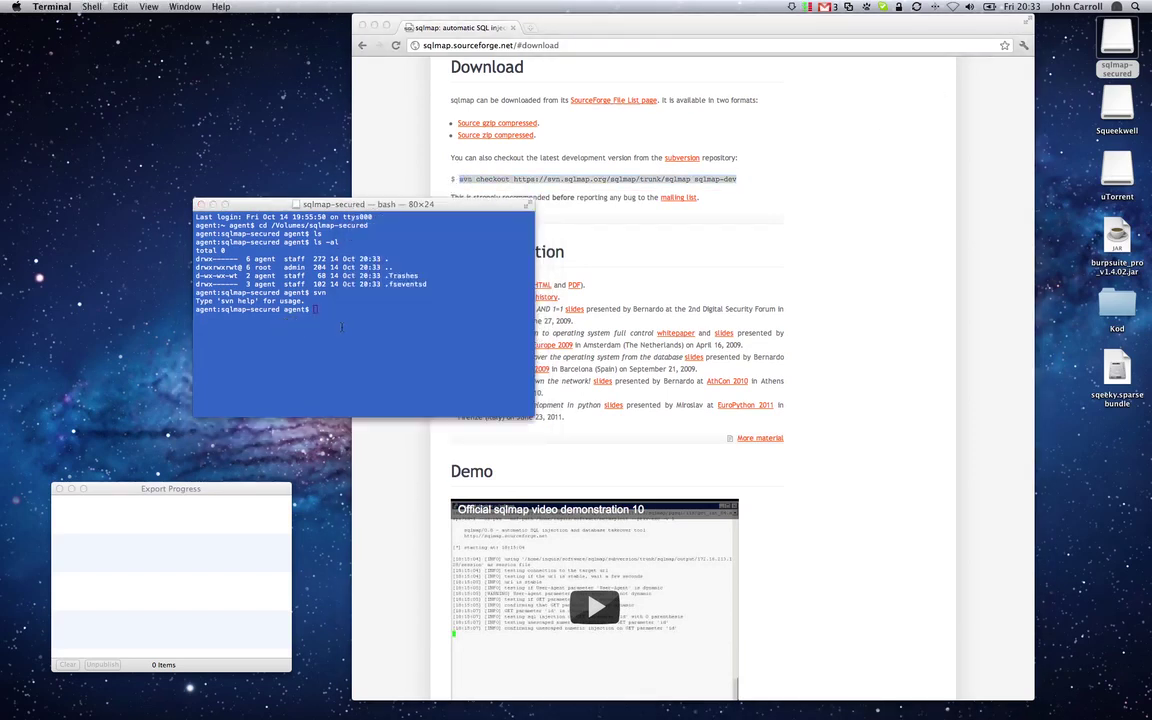
pyautogui.press('super+v')
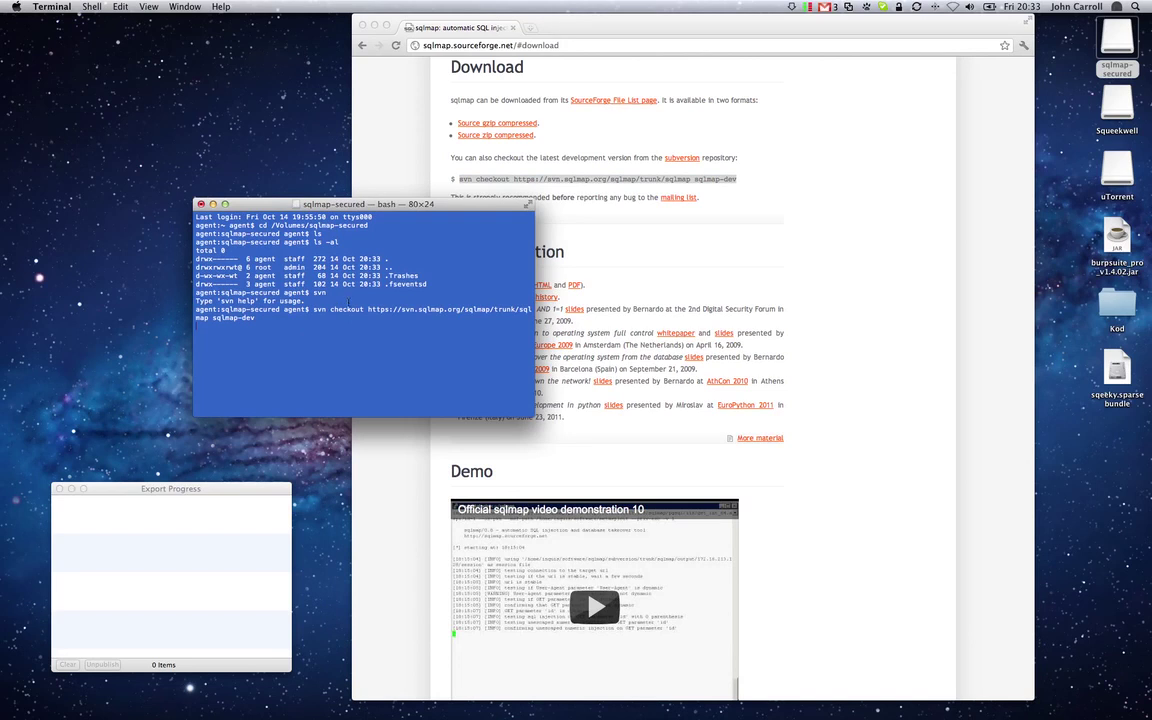
pyautogui.press('Return')
# Step: Allow svn any connection forever and temporarily accept the server certificate, working in an enlarged Terminal window
pyautogui.click(582, 248)
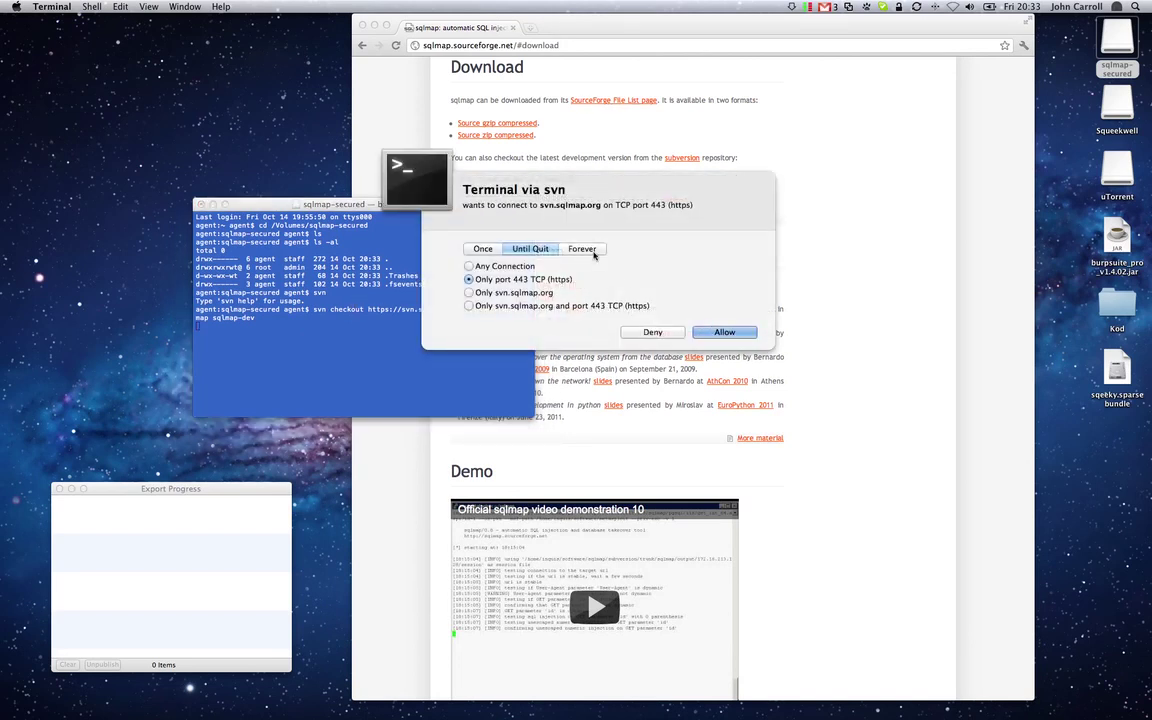
pyautogui.click(500, 267)
pyautogui.click(726, 331)
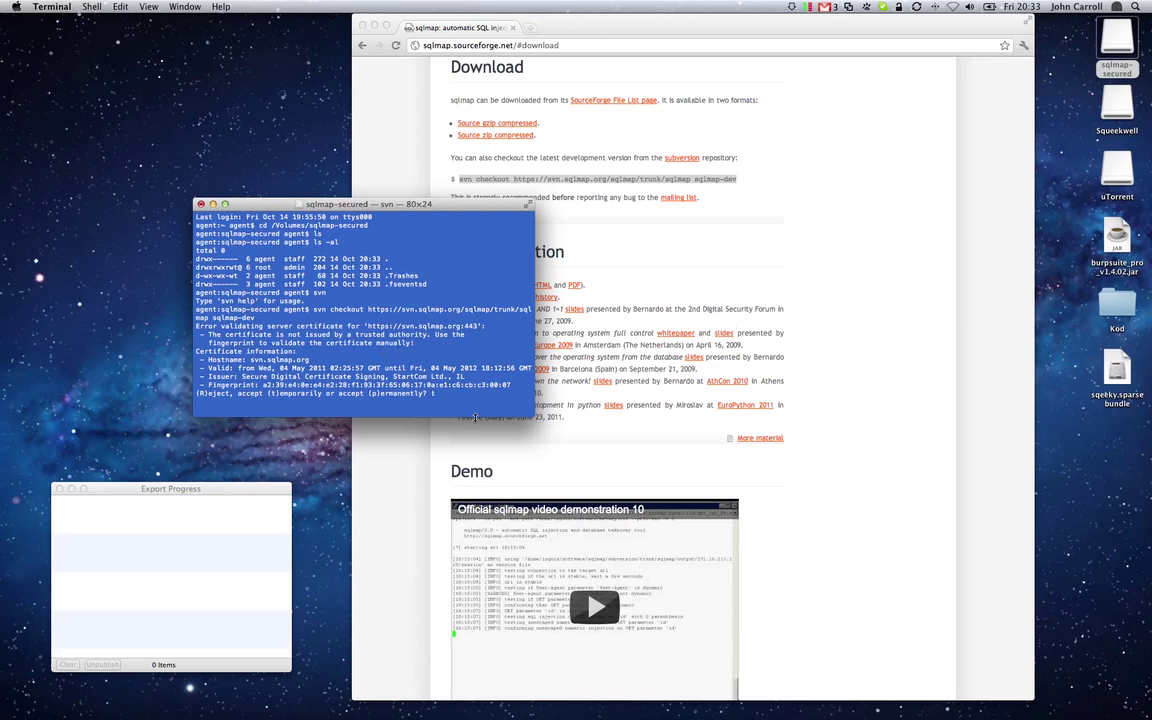
pyautogui.moveTo(527, 413); pyautogui.dragTo(837, 535)
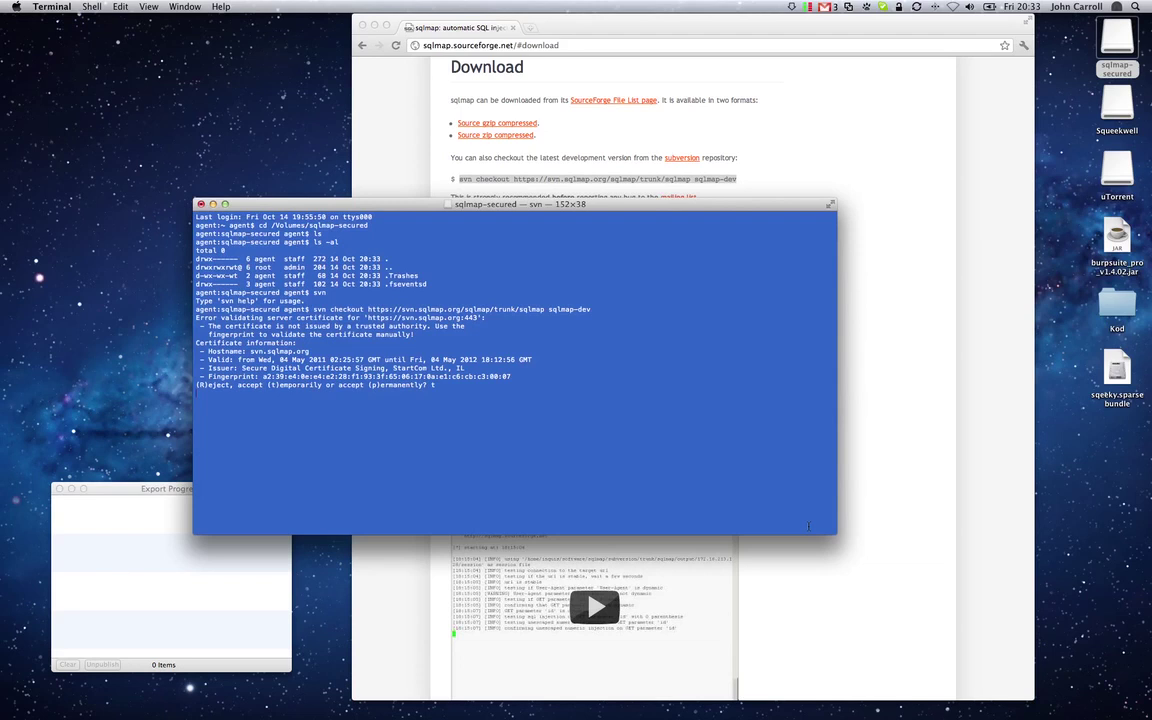
# Step: Open the sqlmap-secured volume in Finder and examine the contents of its sqlmap-dev folder
pyautogui.click(1118, 100)
pyautogui.click(1117, 43)
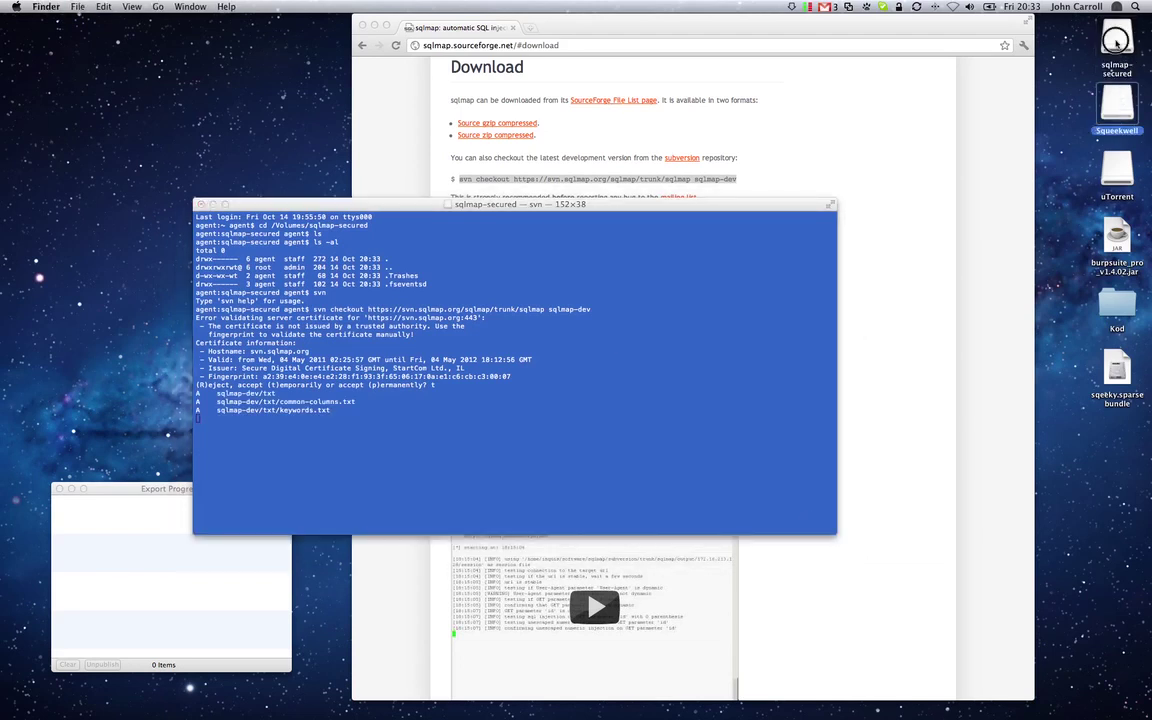
pyautogui.doubleClick(1117, 43)
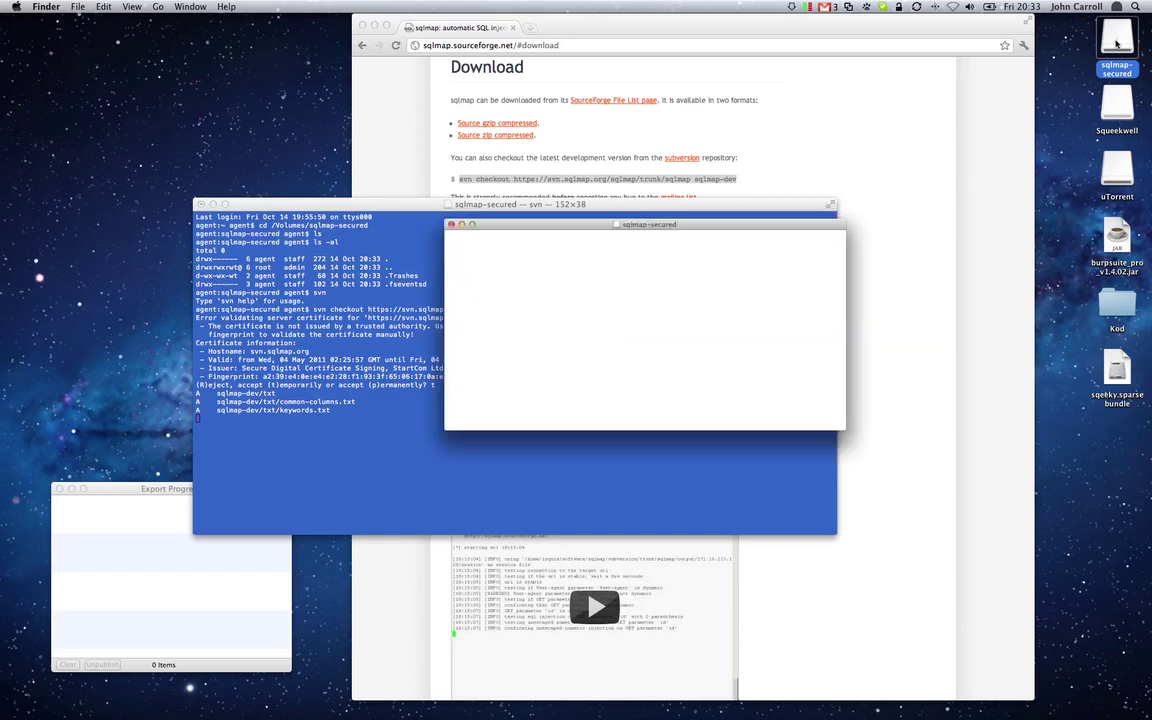
pyautogui.click(506, 256)
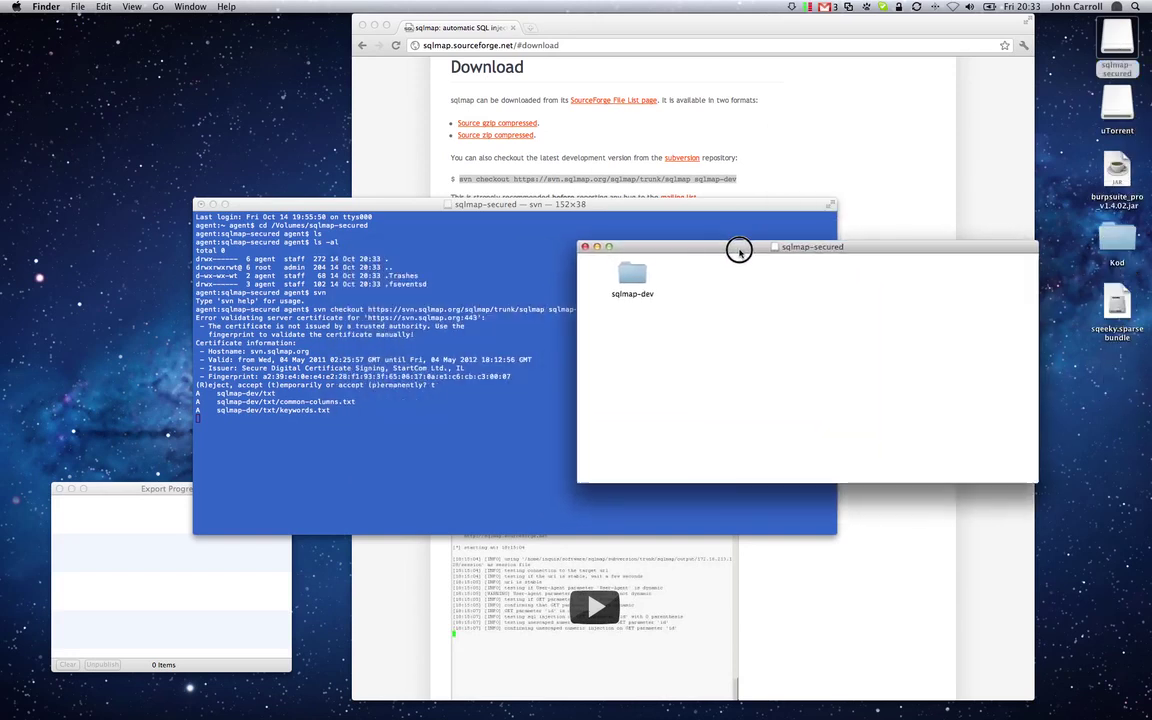
pyautogui.moveTo(739, 251); pyautogui.dragTo(767, 241)
pyautogui.click(660, 265)
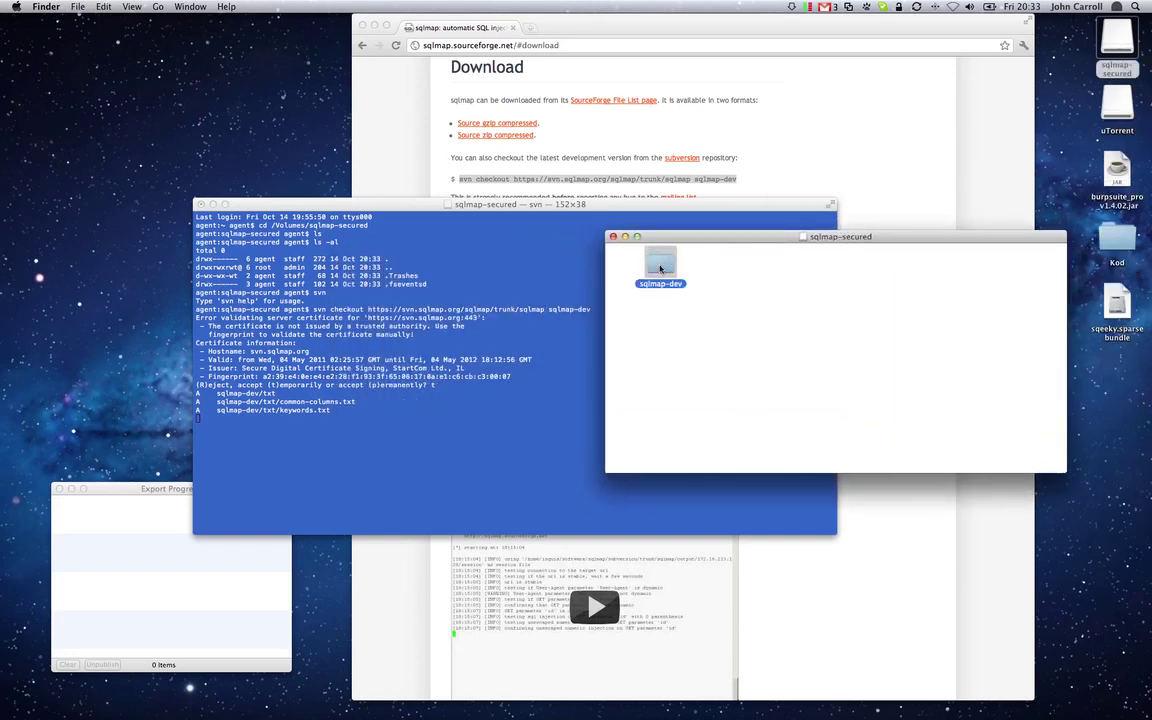
pyautogui.doubleClick(660, 265)
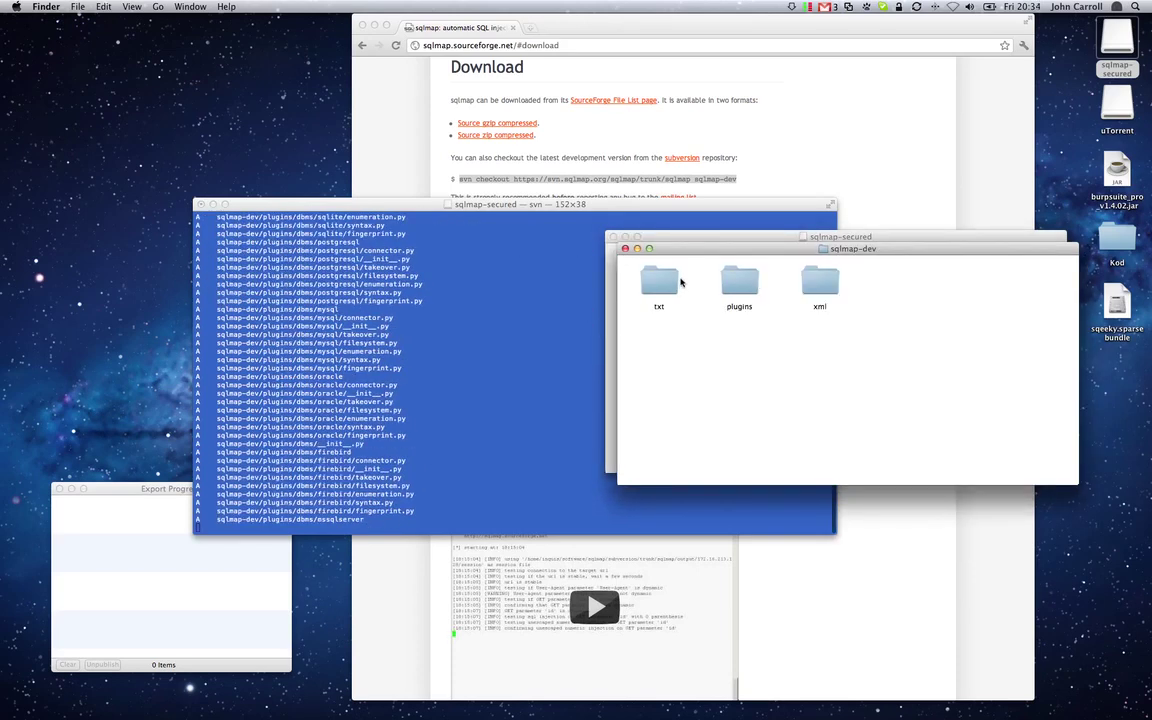